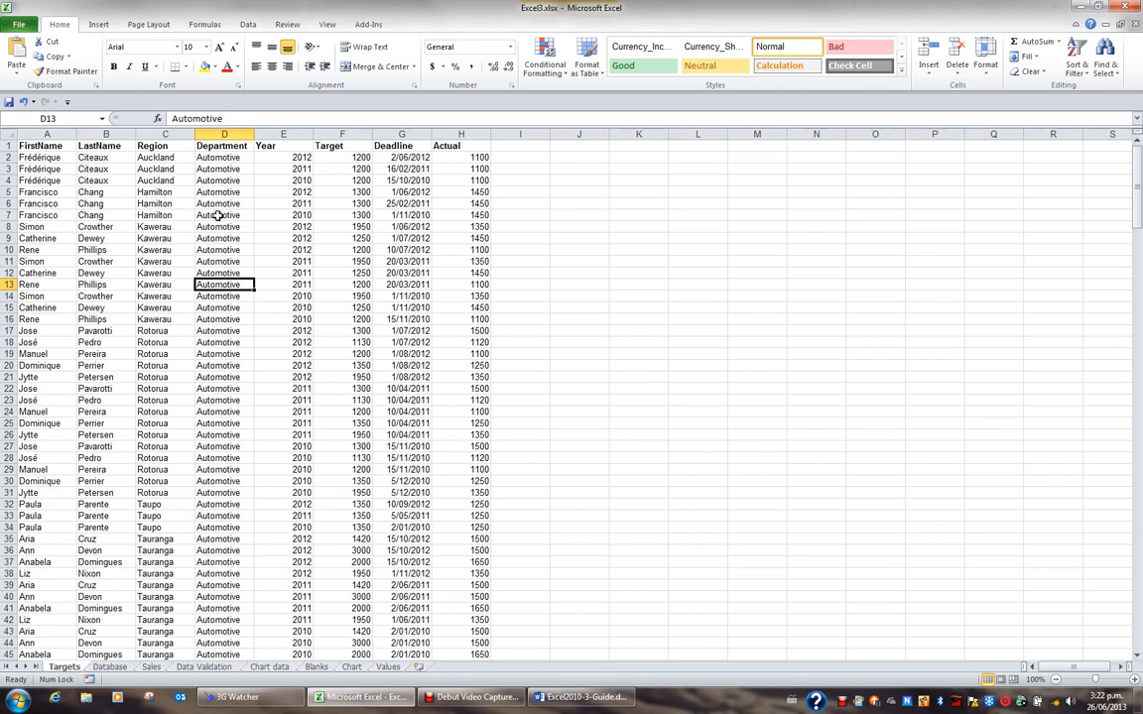
- Clear the year in cell E7 and undo the deletion
left_click(285, 215)
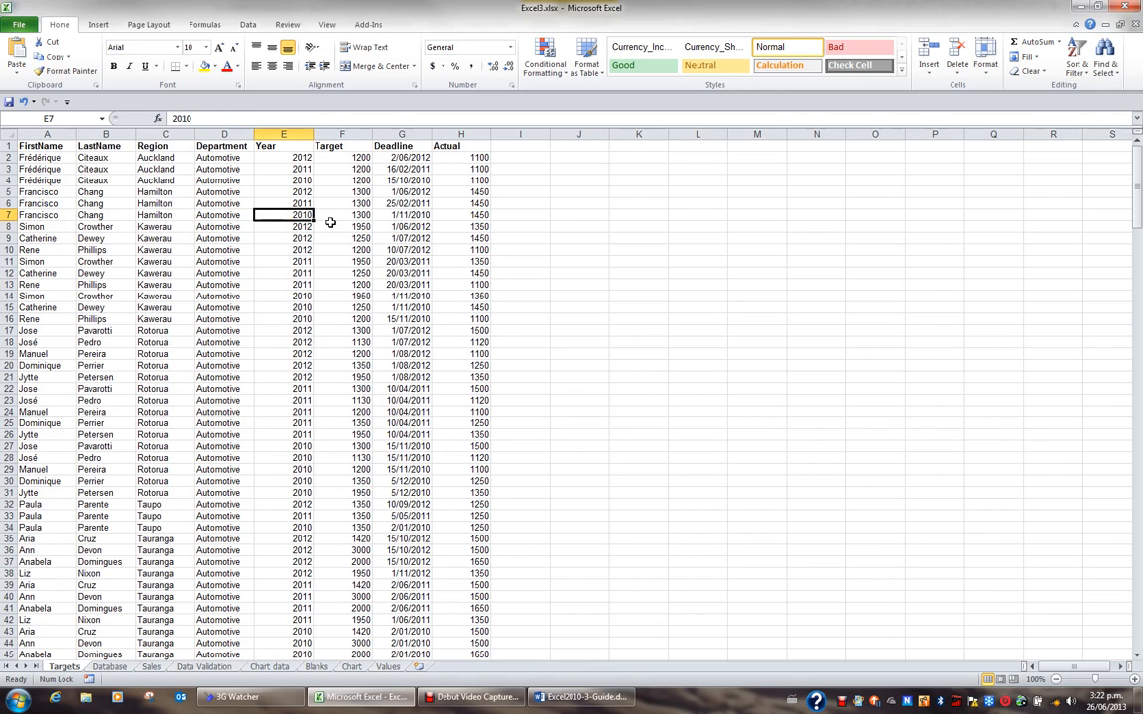
key("Delete")
left_click(23, 101)
- Insert a blank row above row 10 and delete that row again
left_click(9, 249)
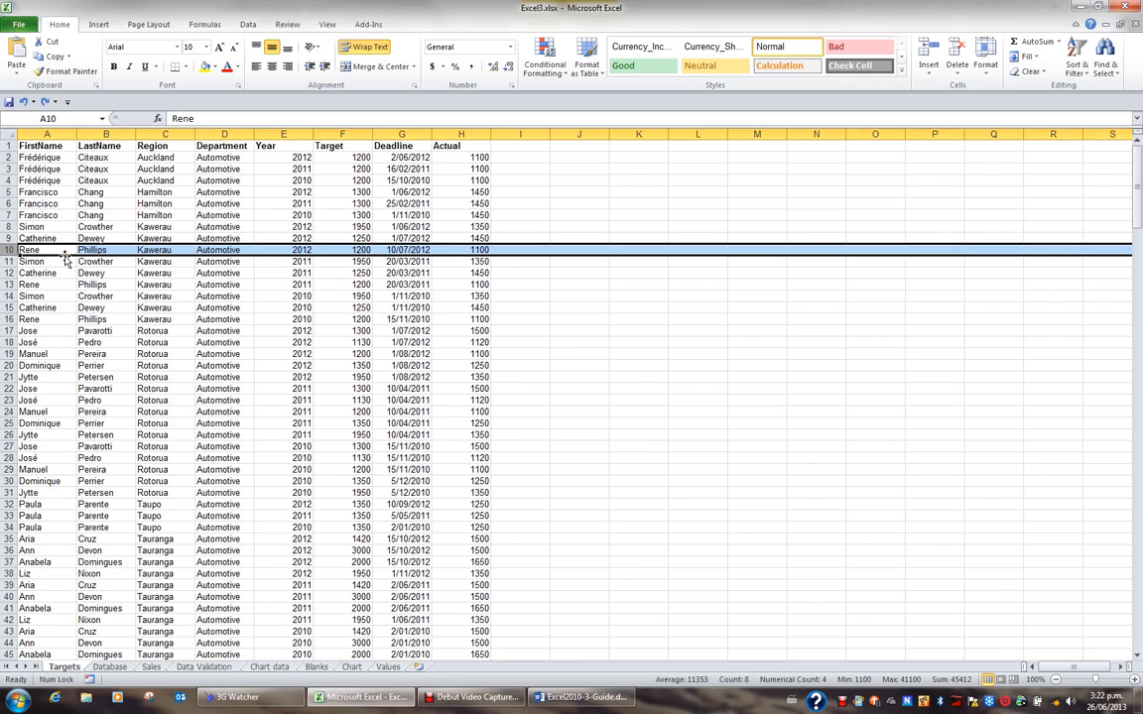
key("ctrl+shift+plus")
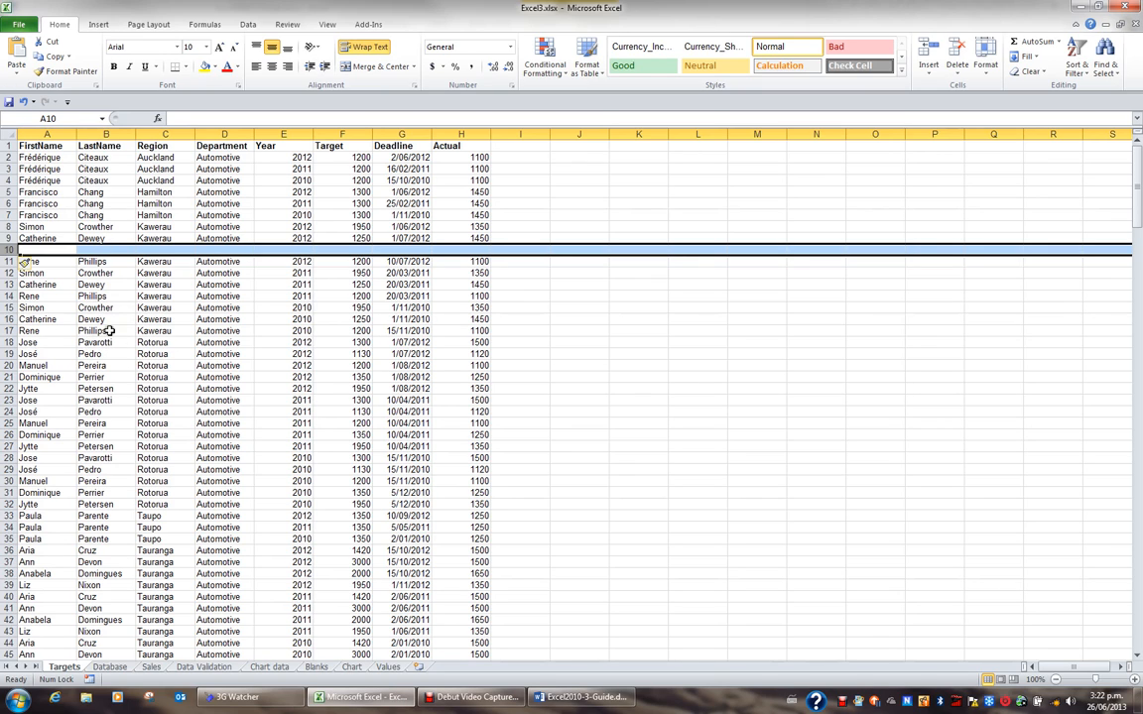
key("ctrl+minus")
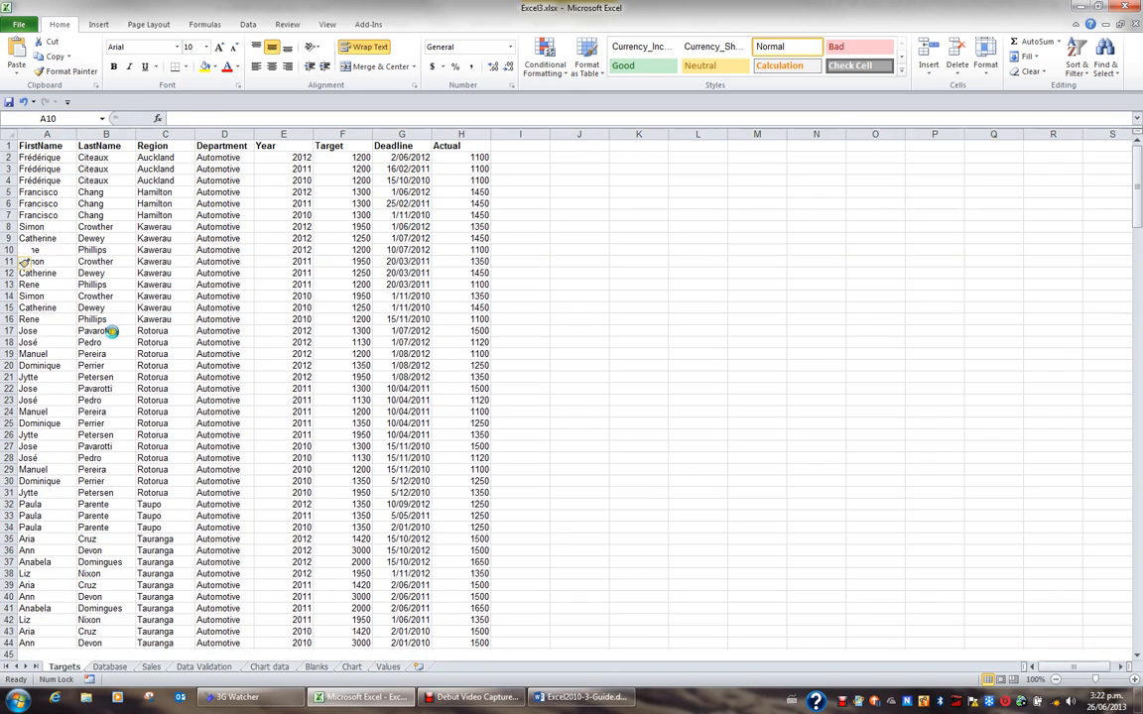
- Turn on column filtering for the data list on the Targets sheet, starting from cell B9
left_click(101, 238)
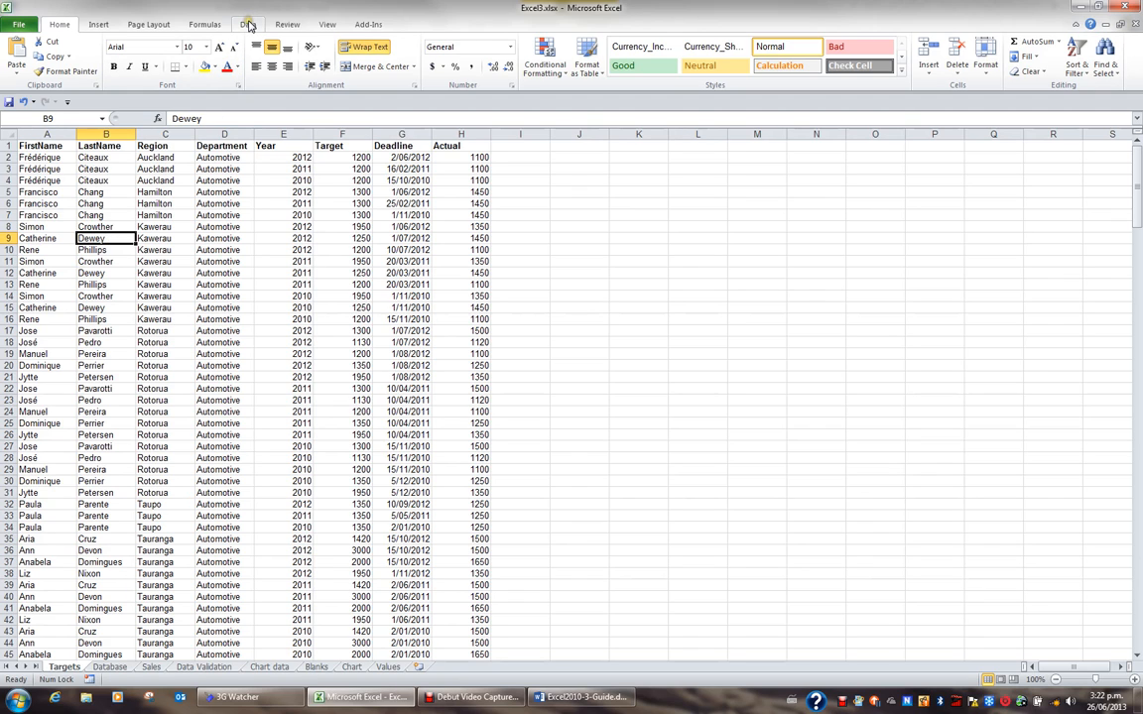
left_click(248, 24)
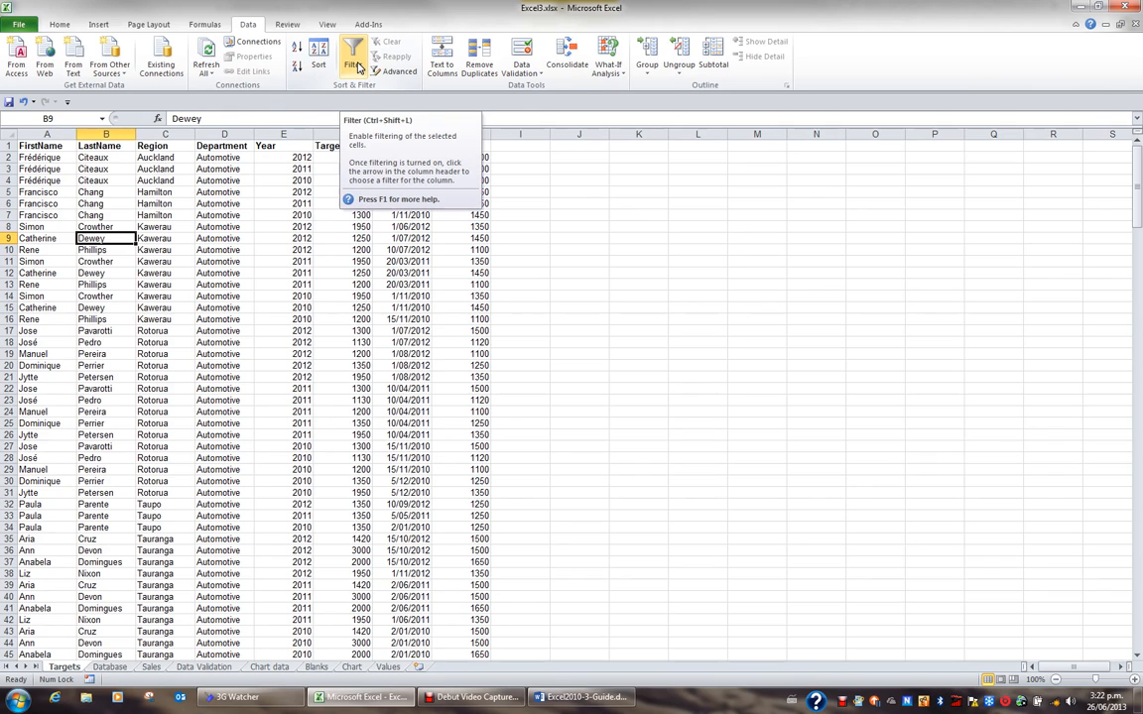
left_click(354, 63)
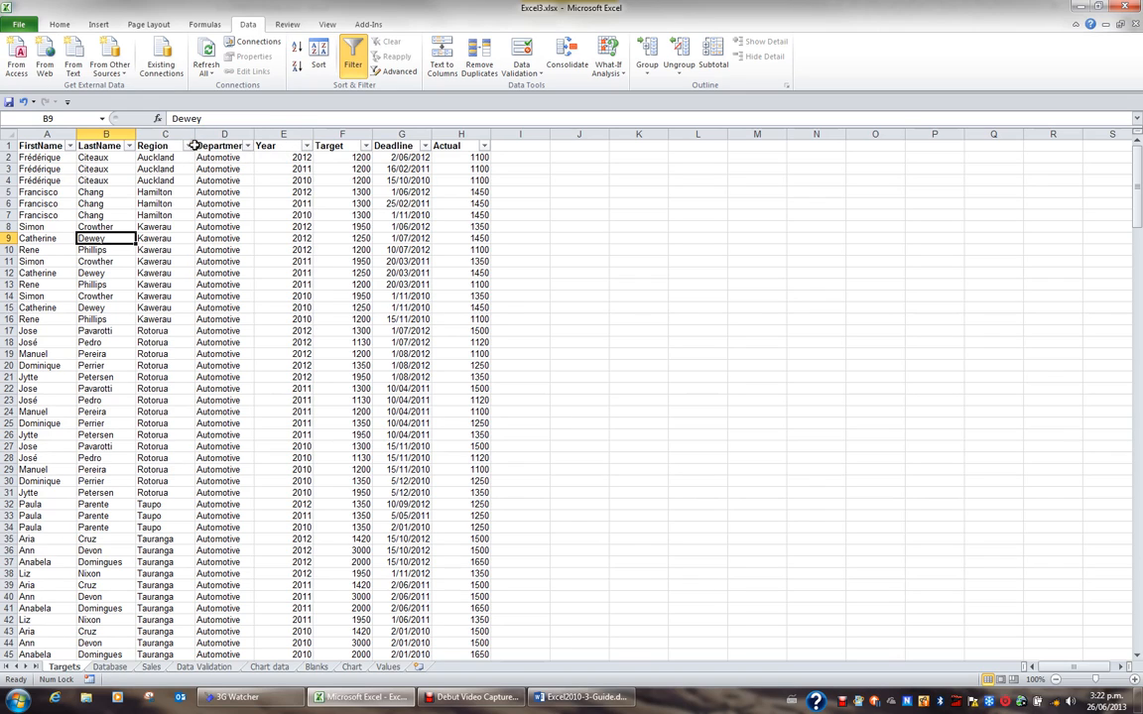
- Toggle the column filters off and on again twice
left_click(350, 64)
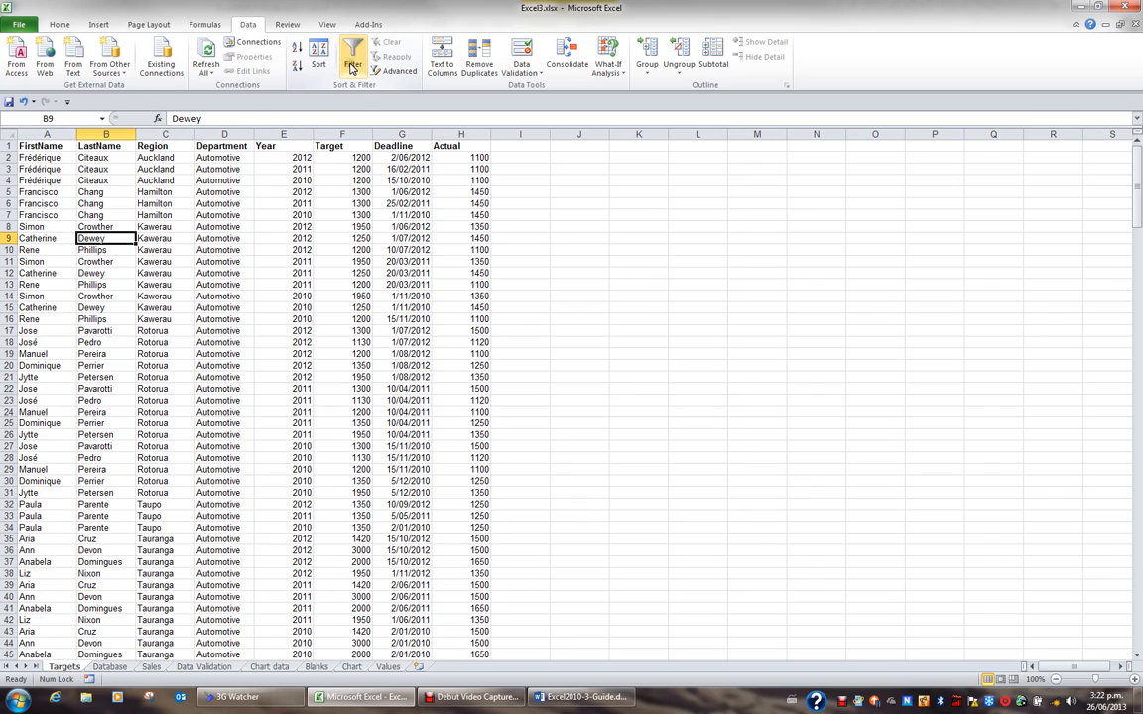
left_click(351, 68)
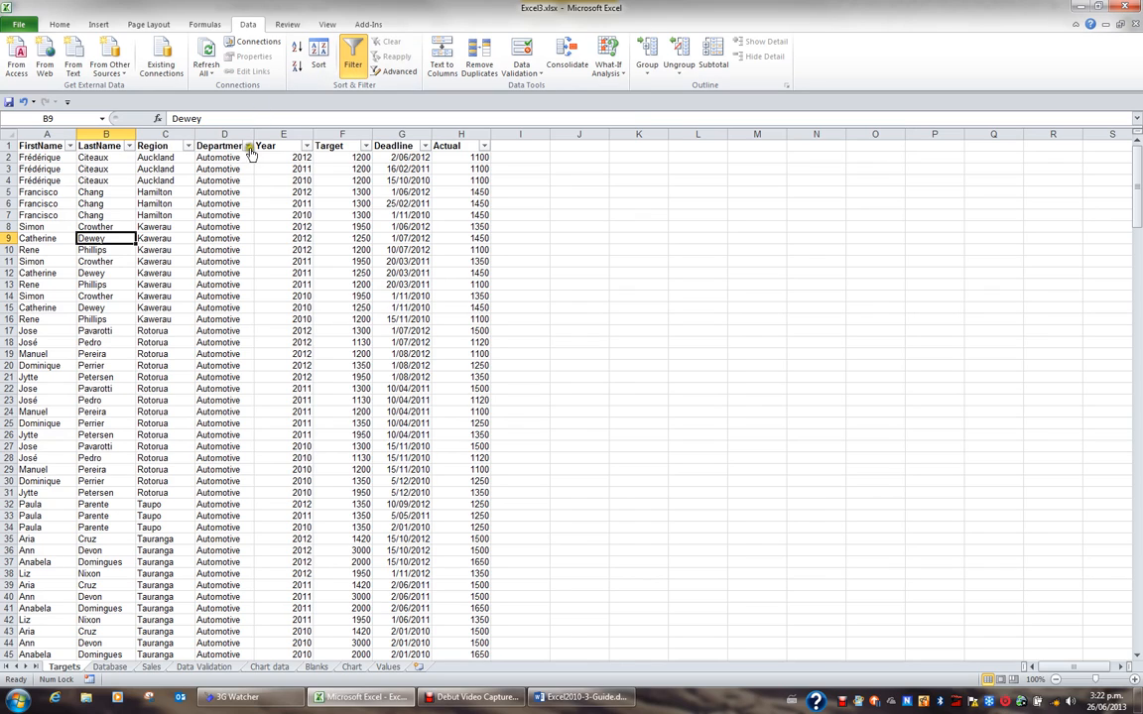
key("ctrl+shift+l")
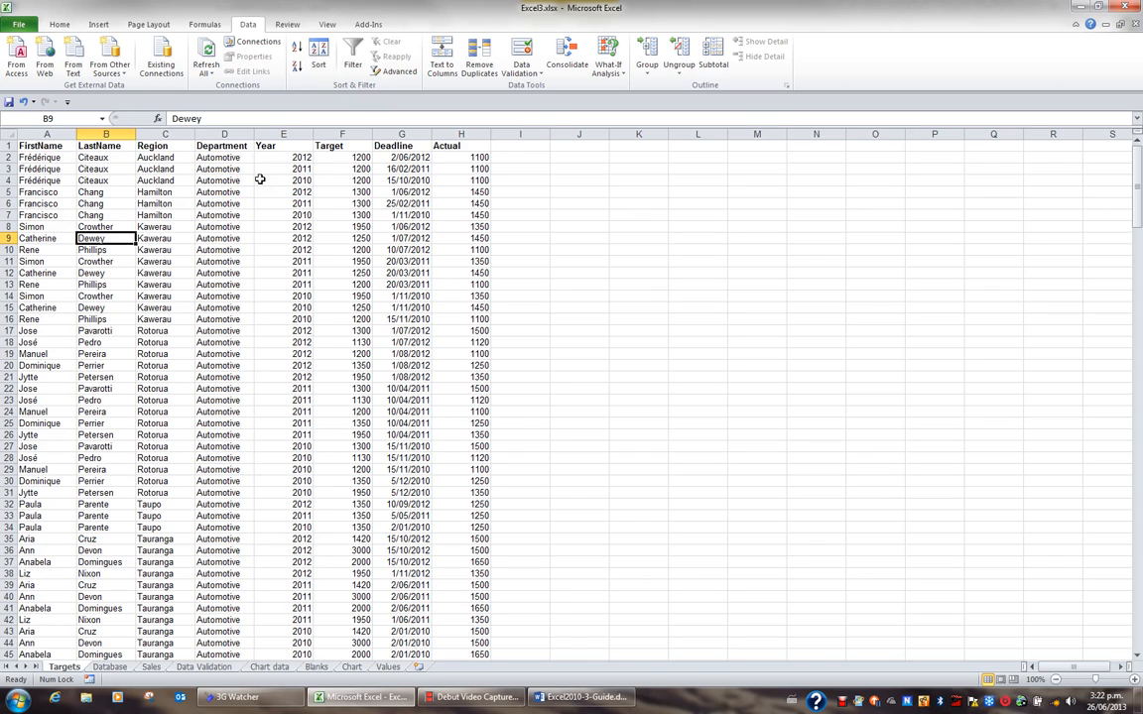
key("ctrl+shift+l")
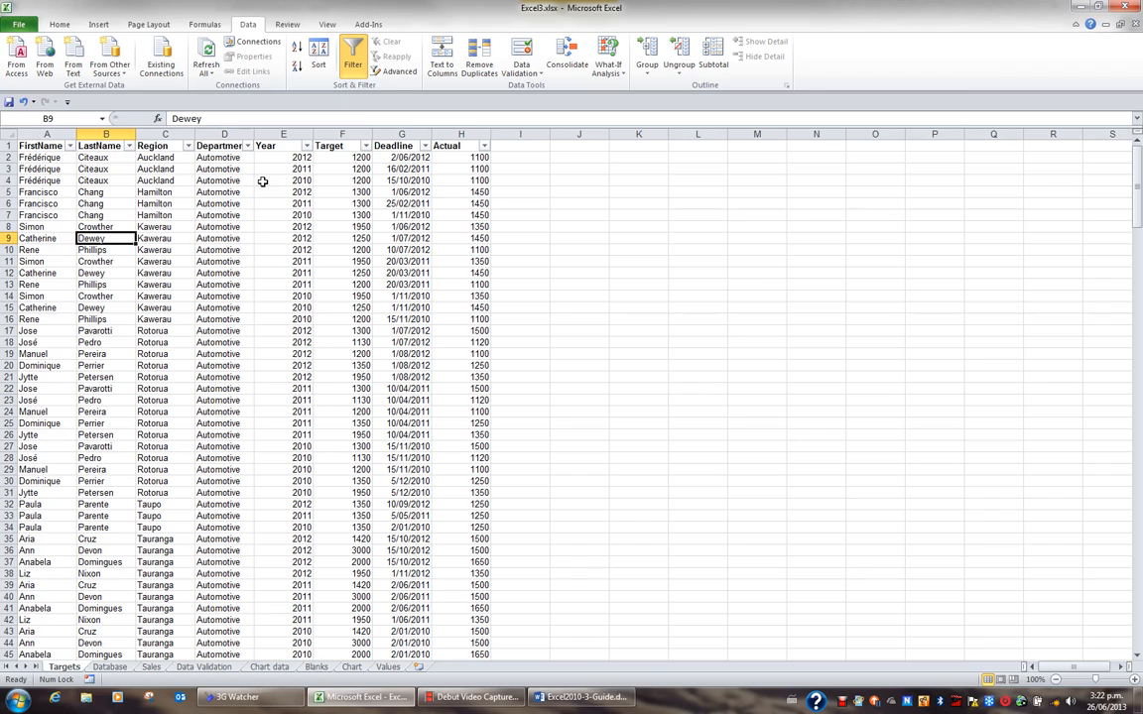
- Filter the Region column to show only the Auckland records
left_click(188, 146)
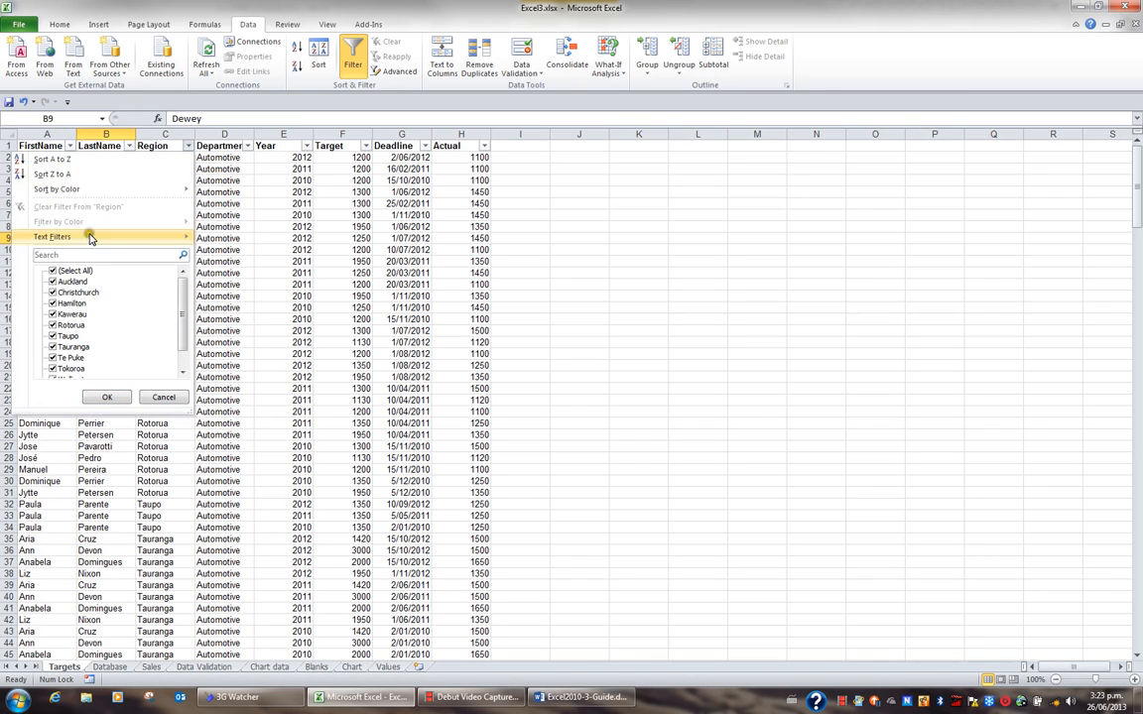
left_click(53, 271)
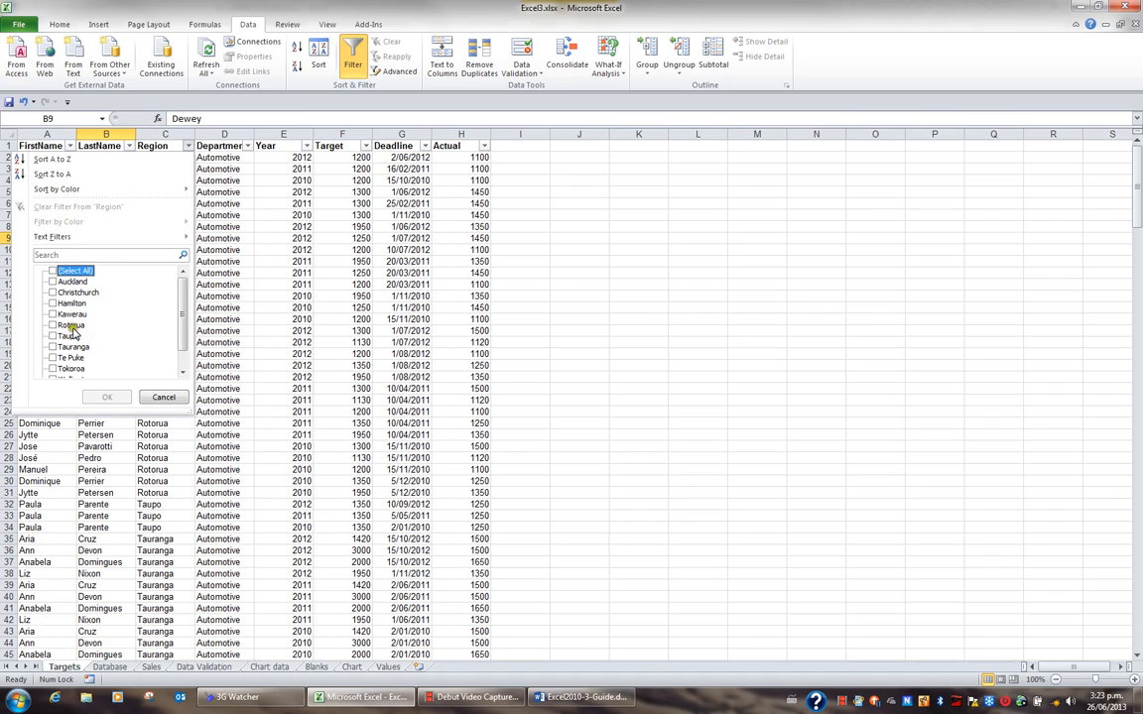
left_click(52, 282)
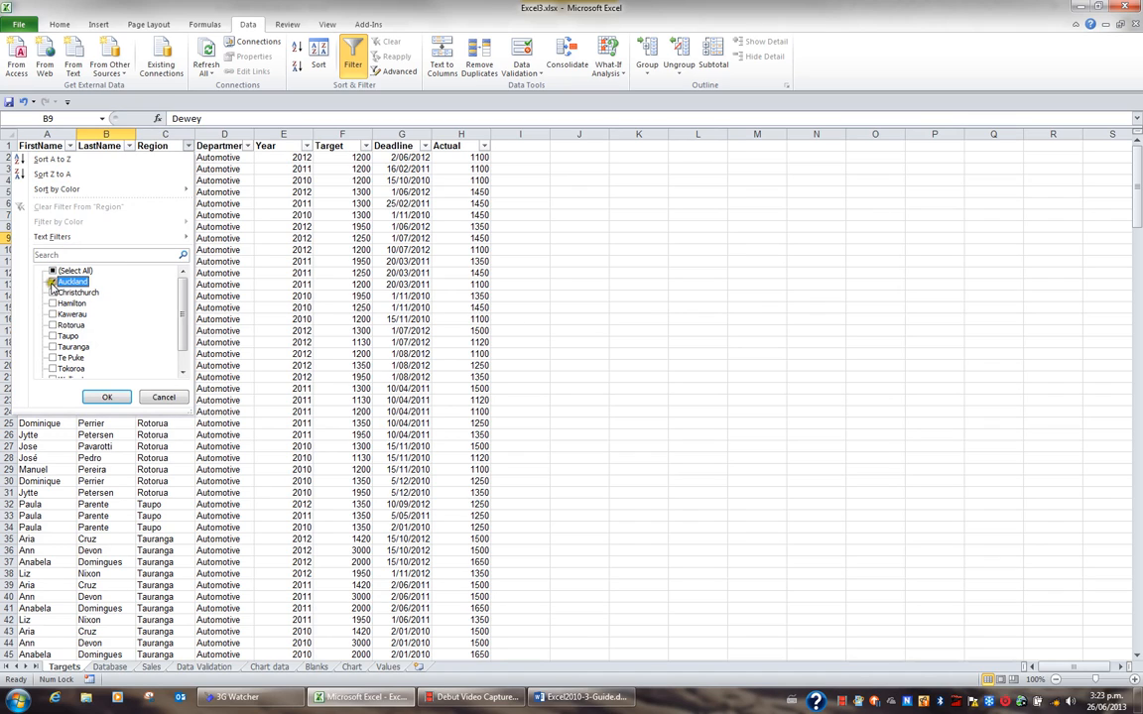
left_click(112, 396)
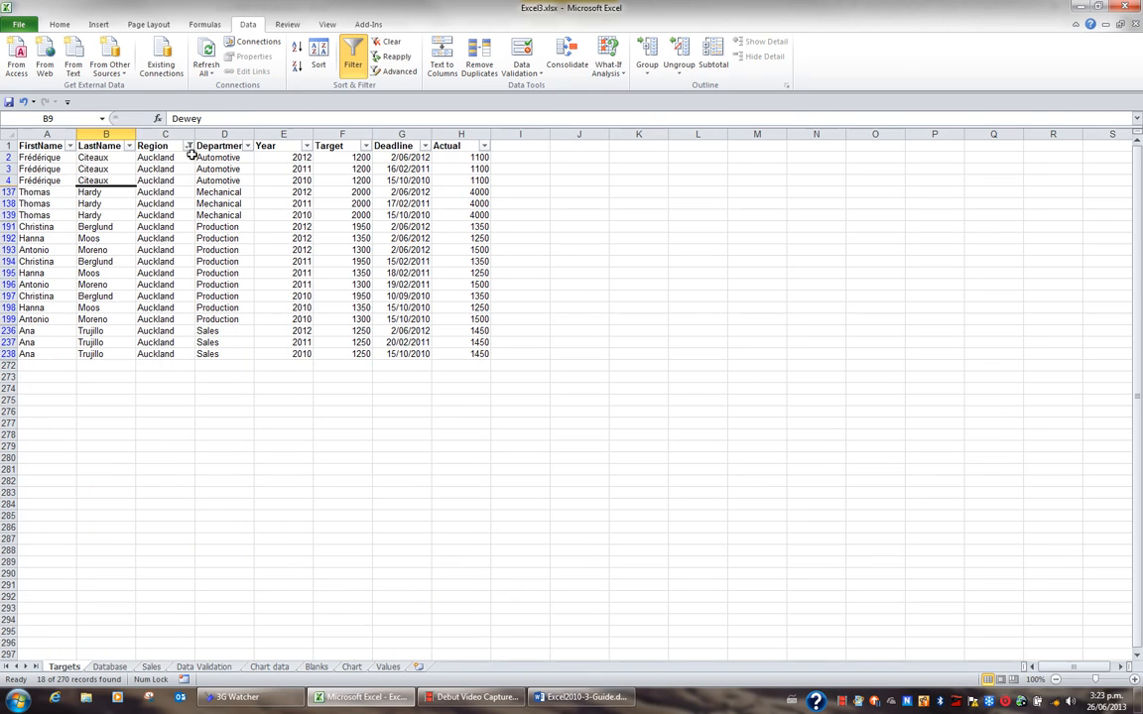
- Change the Region filter from Auckland to Rotorua, Taupo and Tauranga, and clear the filter to restore all records
mouse_move(191, 153)
mouse_move(81, 680)
left_click(188, 147)
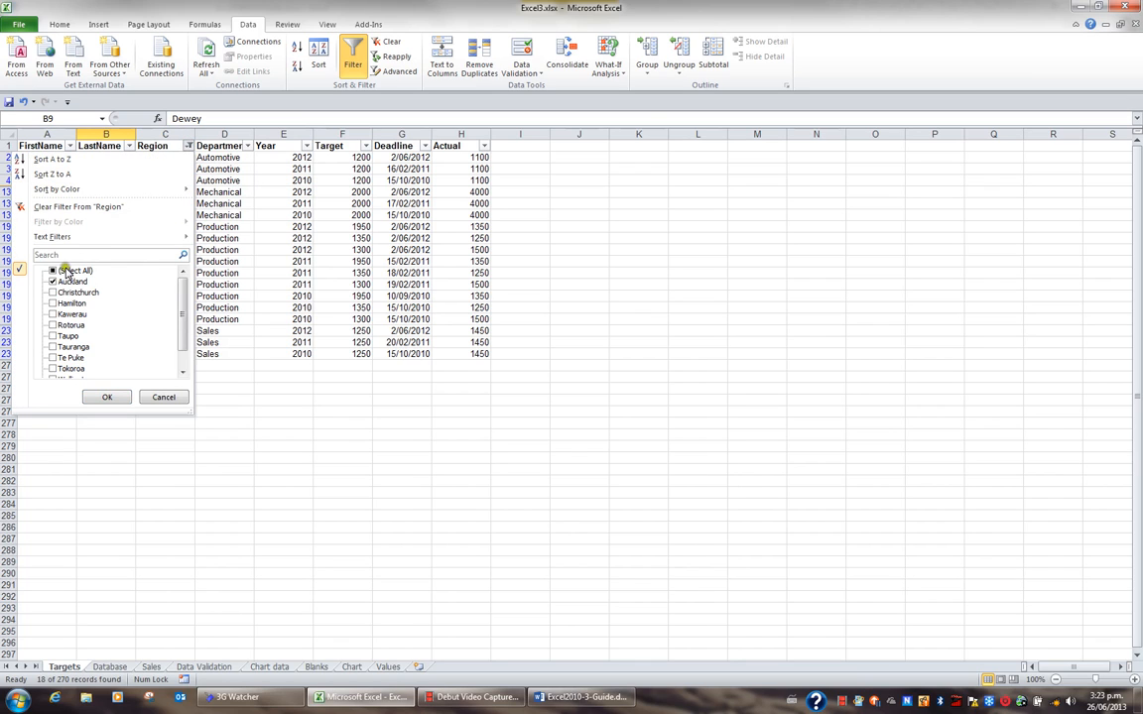
left_click(53, 283)
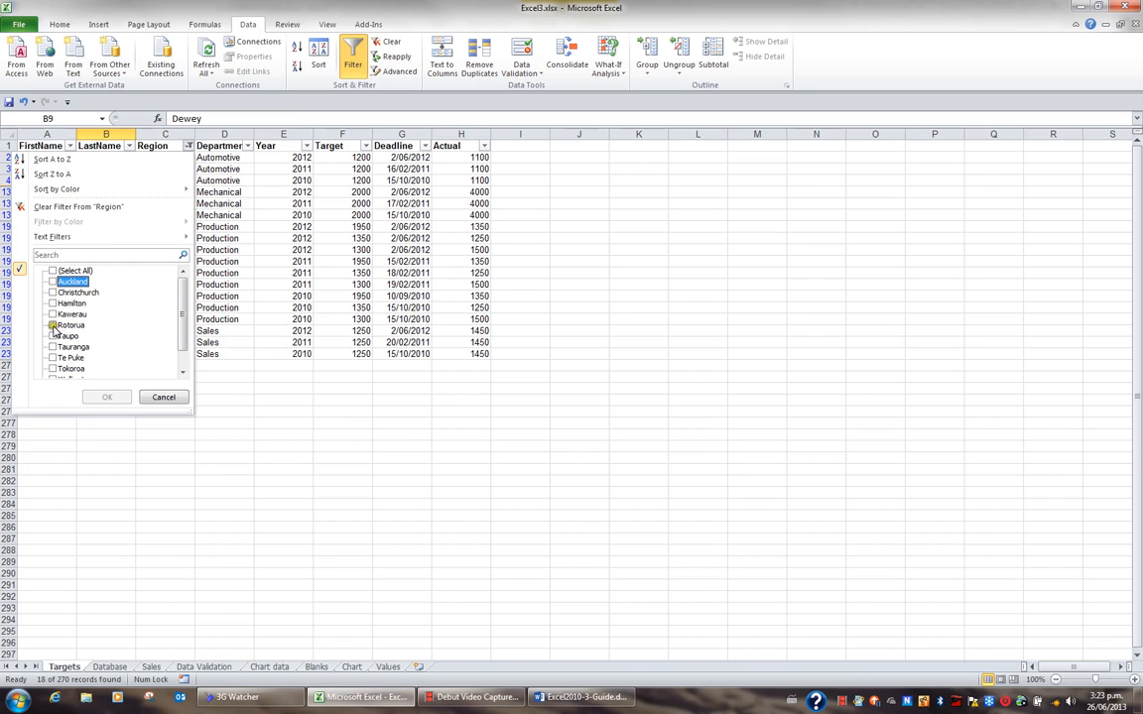
left_click(54, 326)
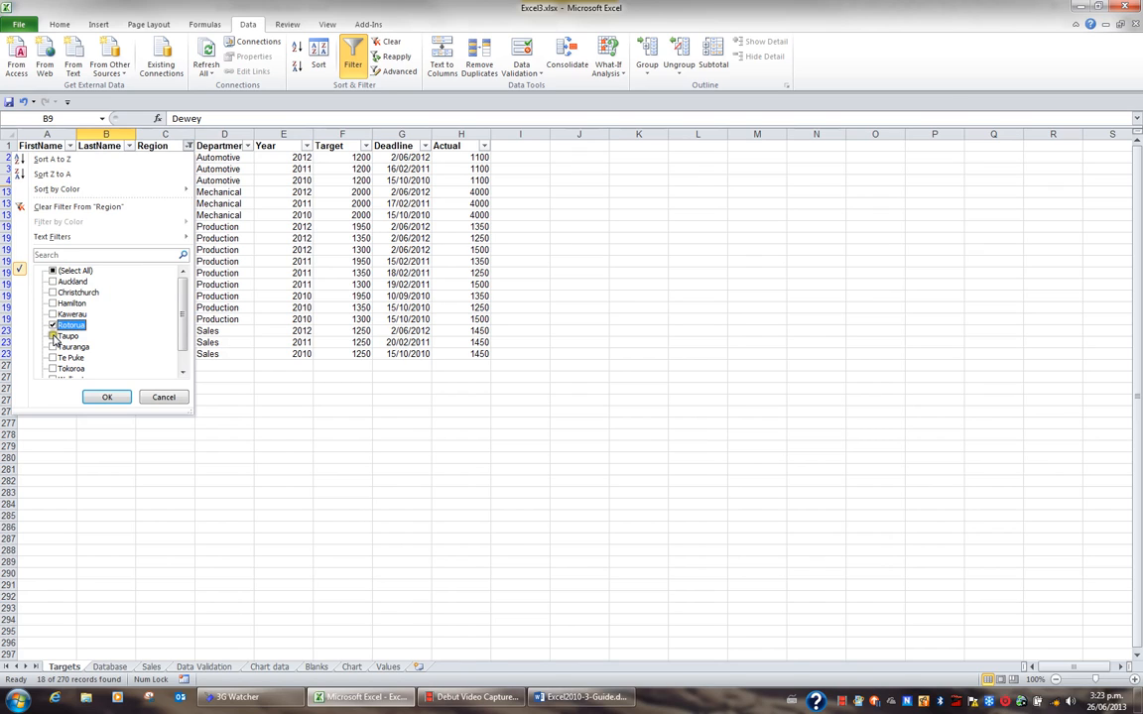
left_click(54, 337)
left_click(78, 349)
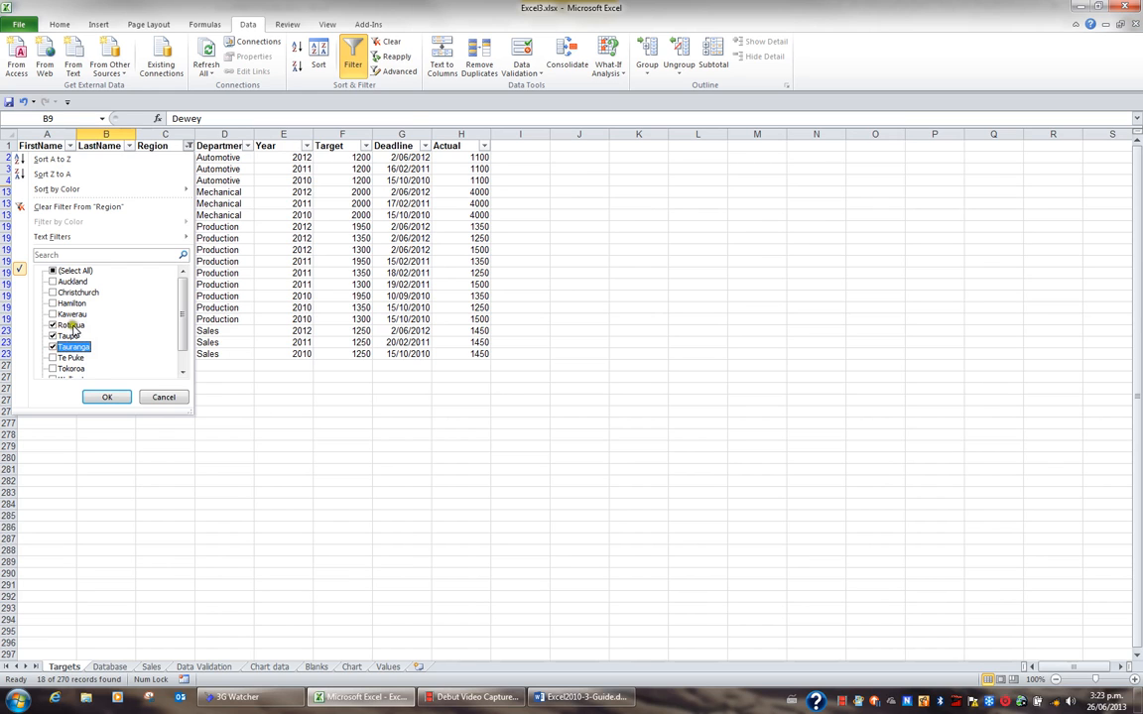
left_click(109, 396)
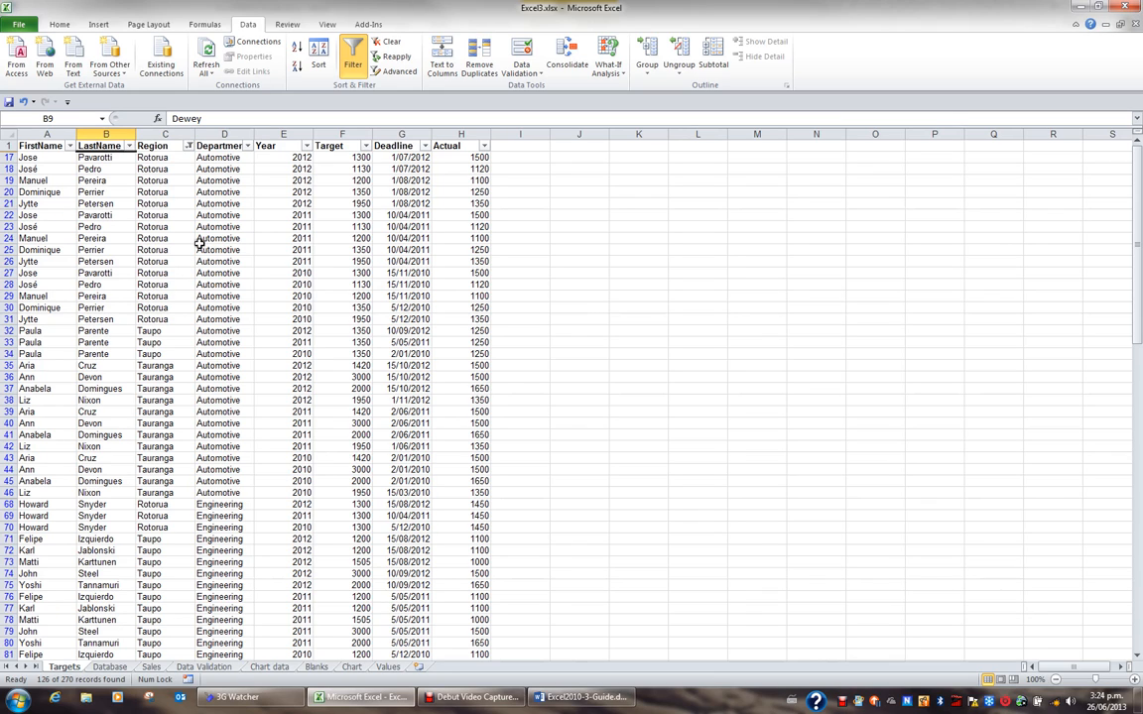
left_click(393, 43)
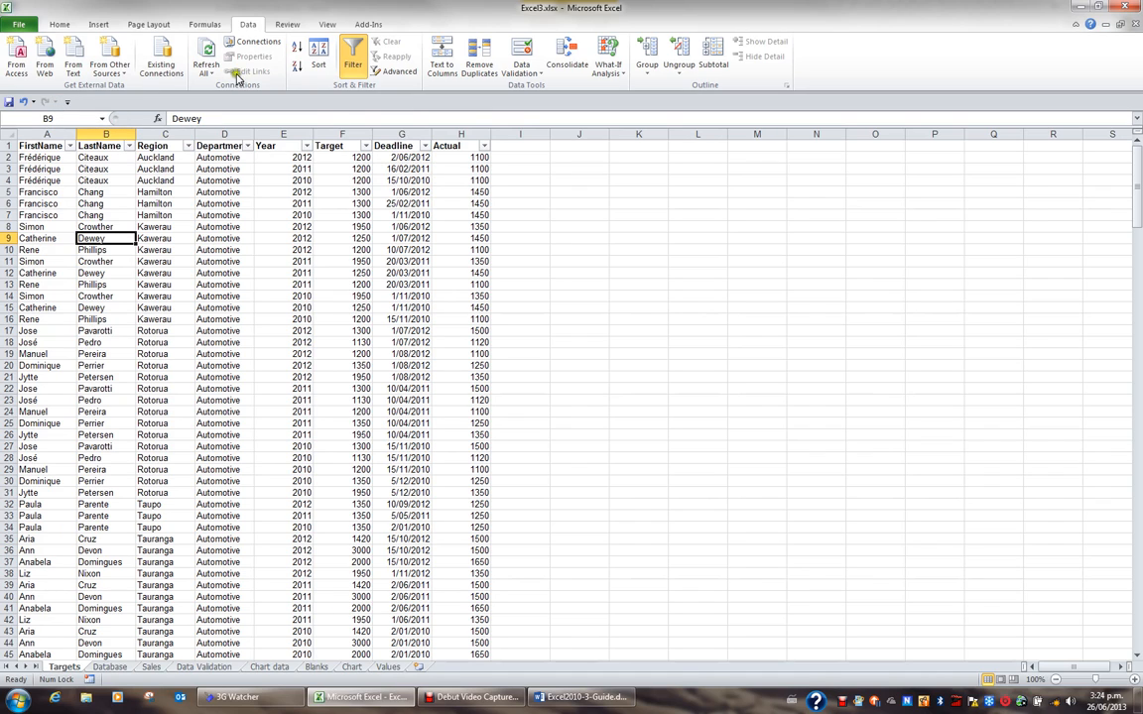
- Add the Filter command and the Clear filter command to the Quick Access Toolbar
right_click(352, 60)
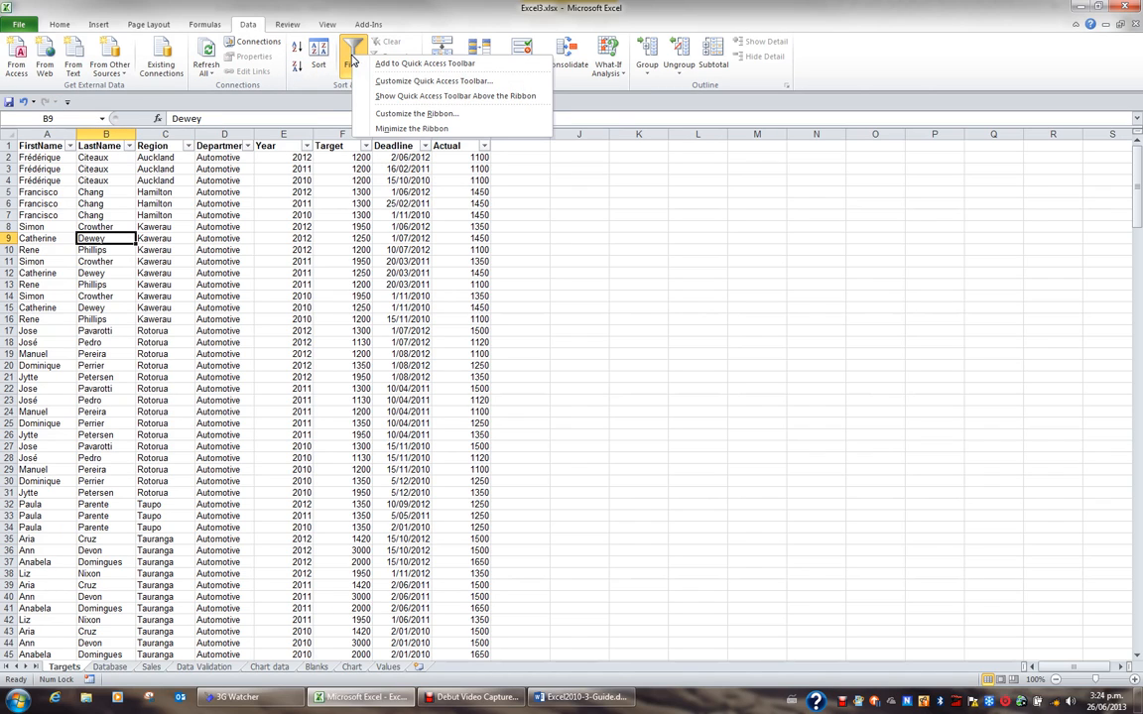
left_click(418, 64)
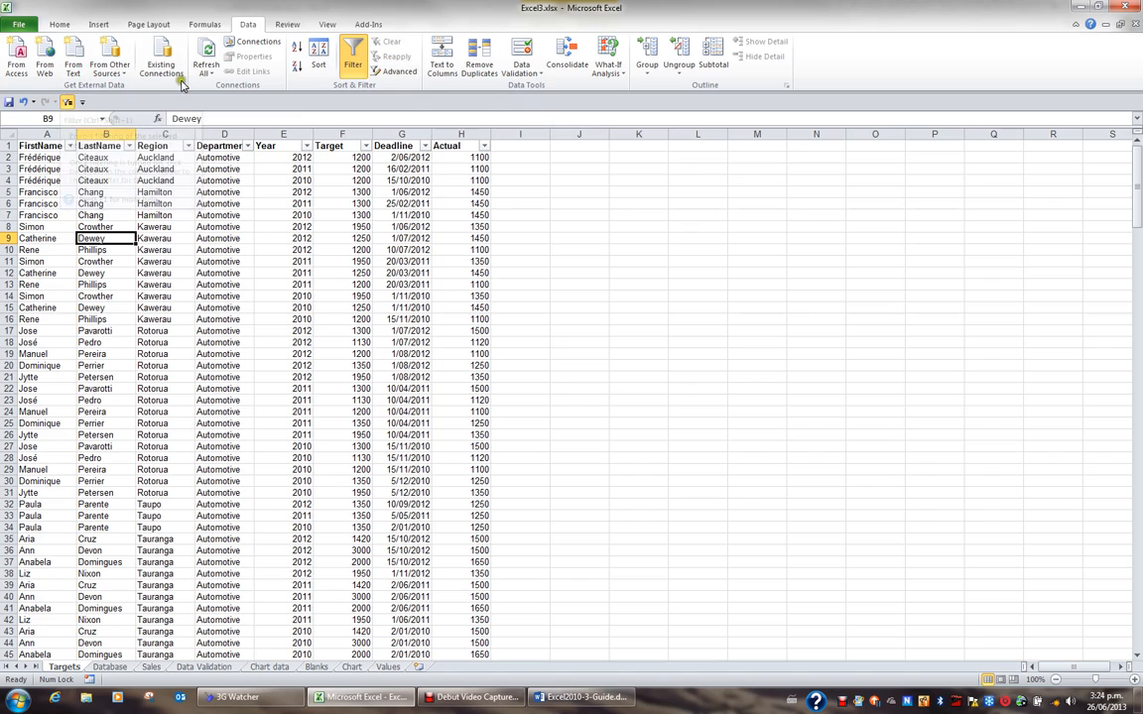
right_click(391, 46)
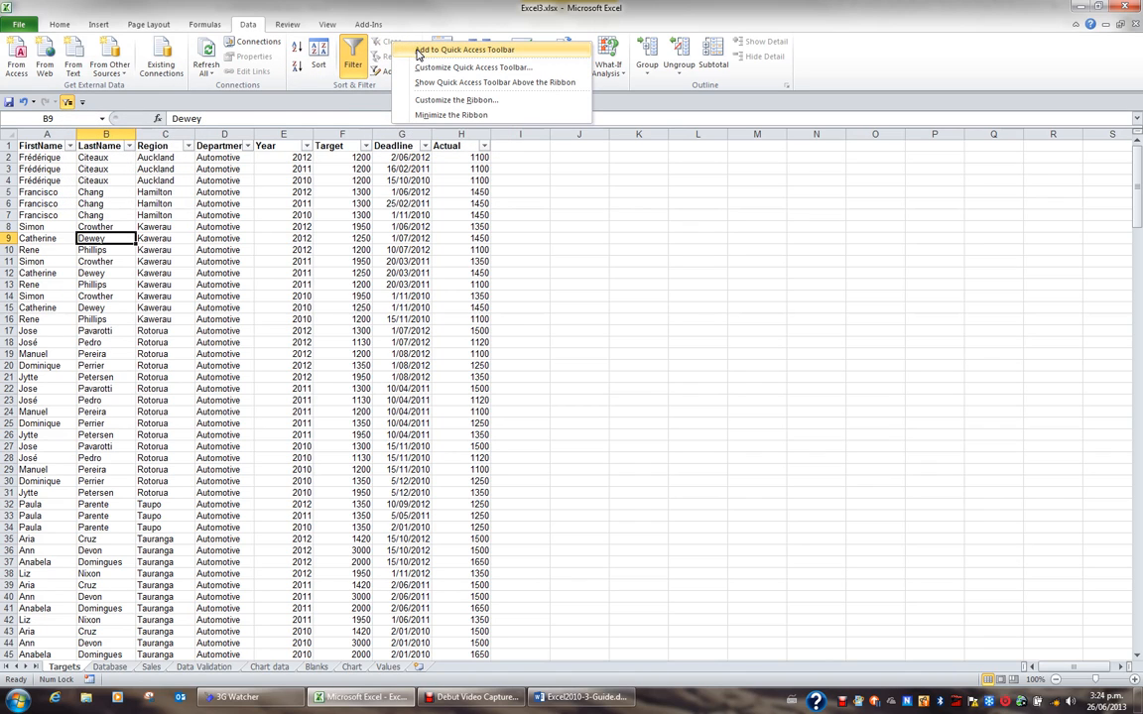
left_click(418, 52)
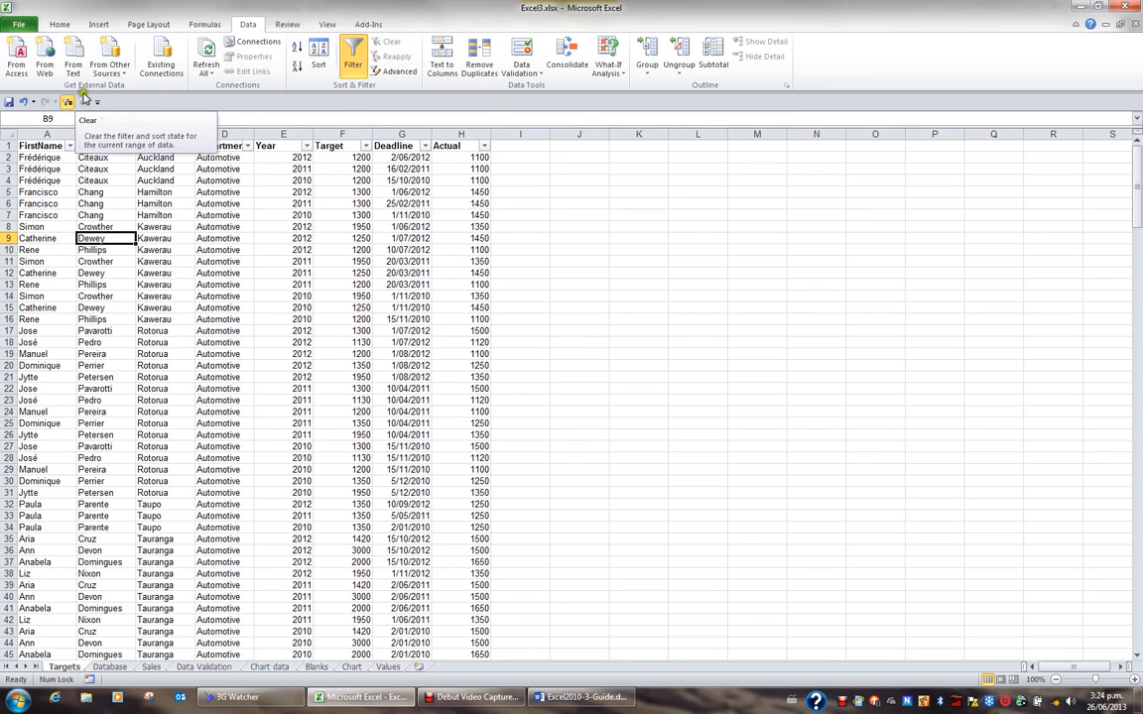
- Turn off column filtering for the data list on the Targets sheet
left_click(62, 25)
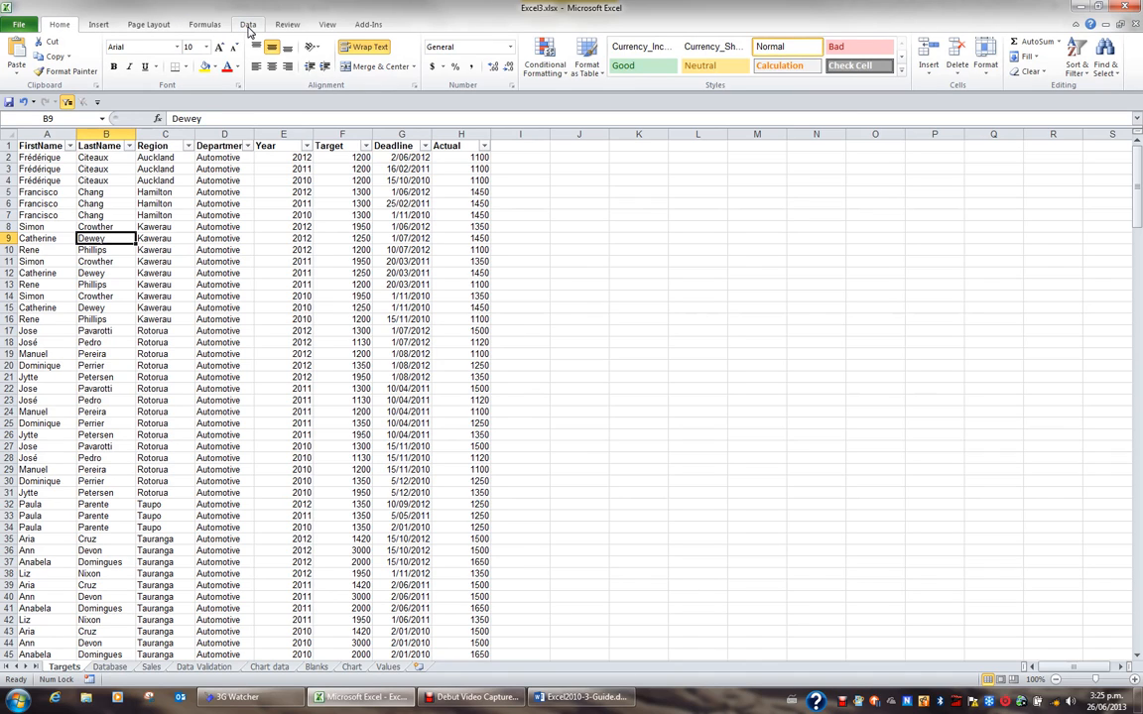
left_click(69, 104)
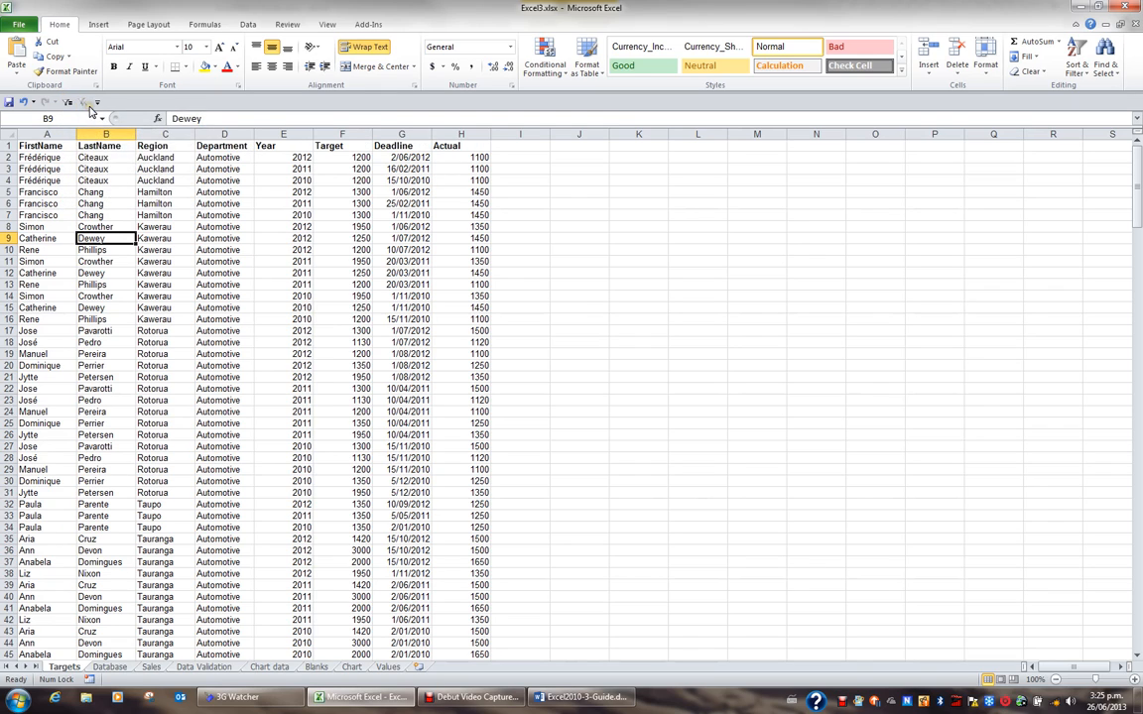